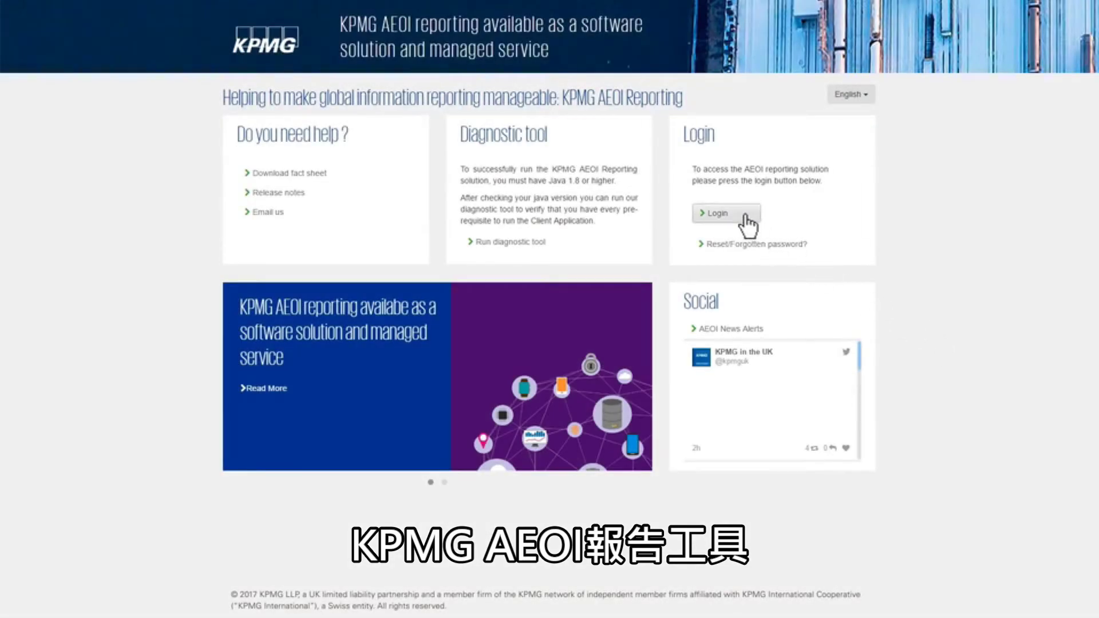
Step: Log in to the reporting solution to reach the management dashboard
click(745, 216)
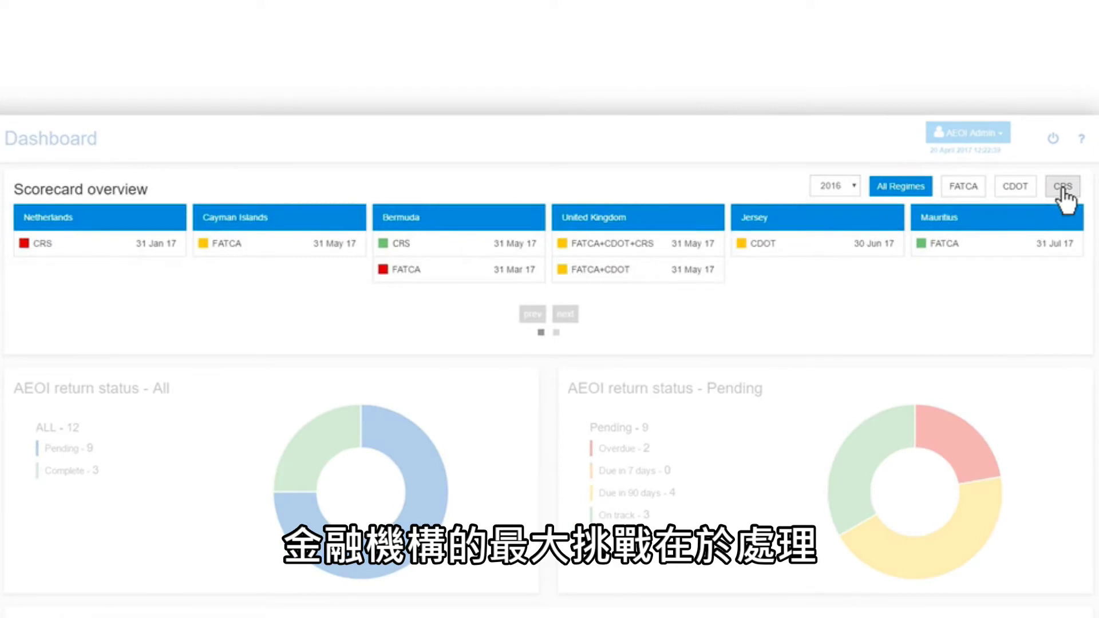
click(555, 333)
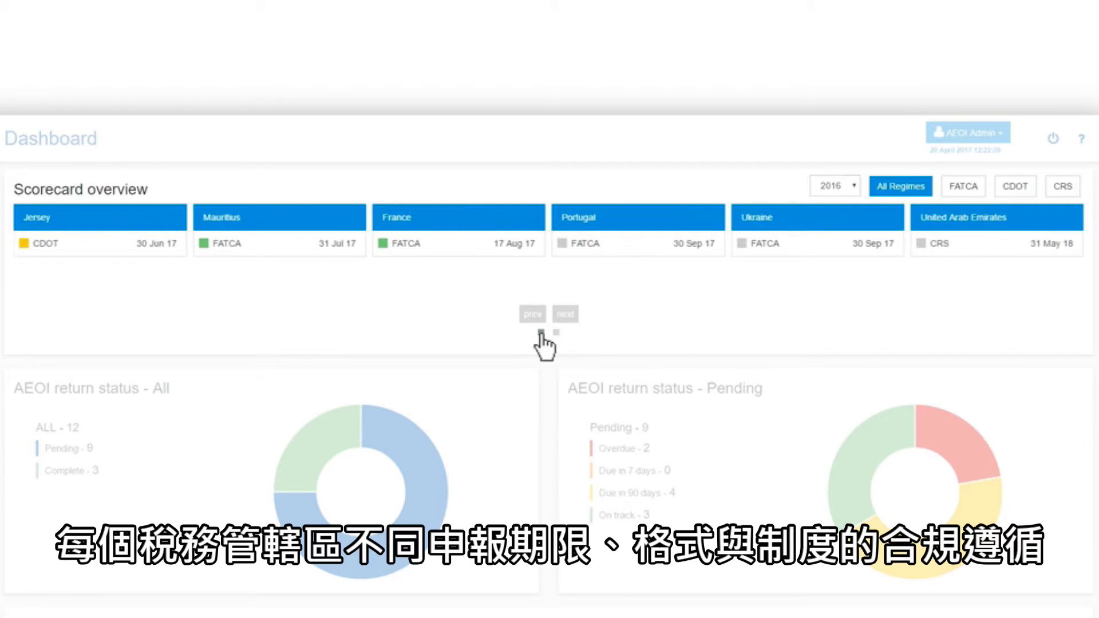
click(541, 334)
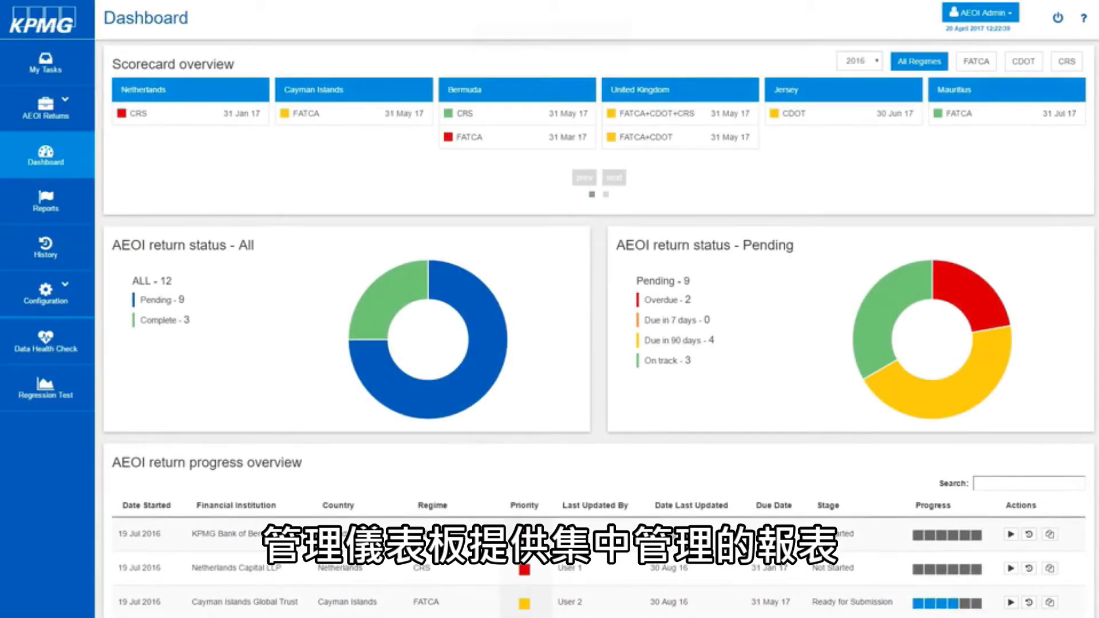
scroll(597, 344, down, 5)
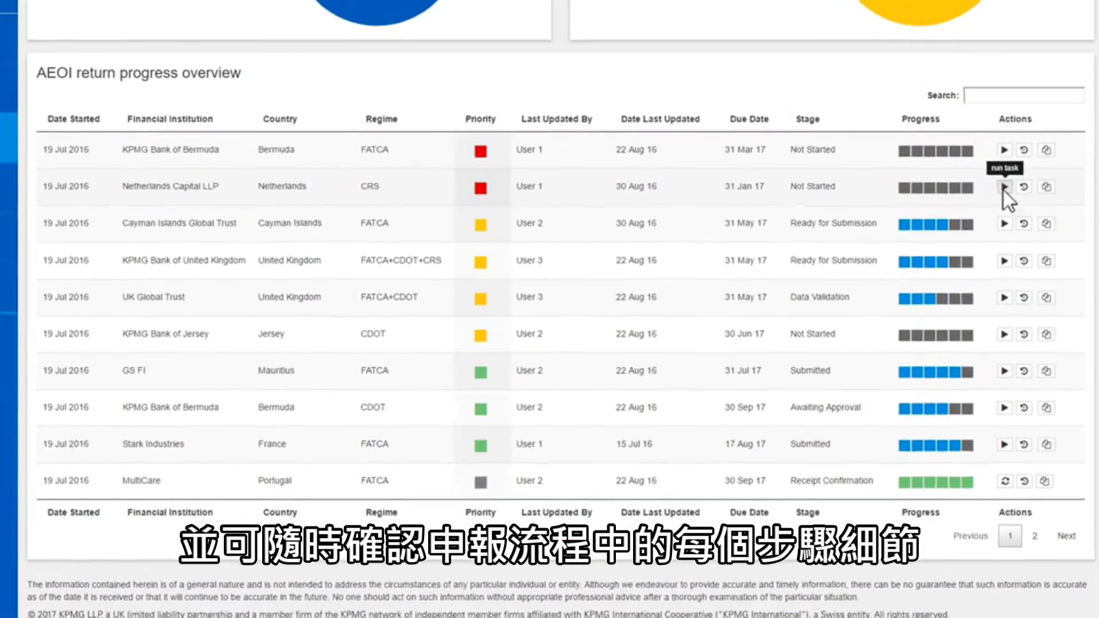
Step: Start the 2016 CRS return for Netherlands Capital LLP from the progress table
click(1002, 183)
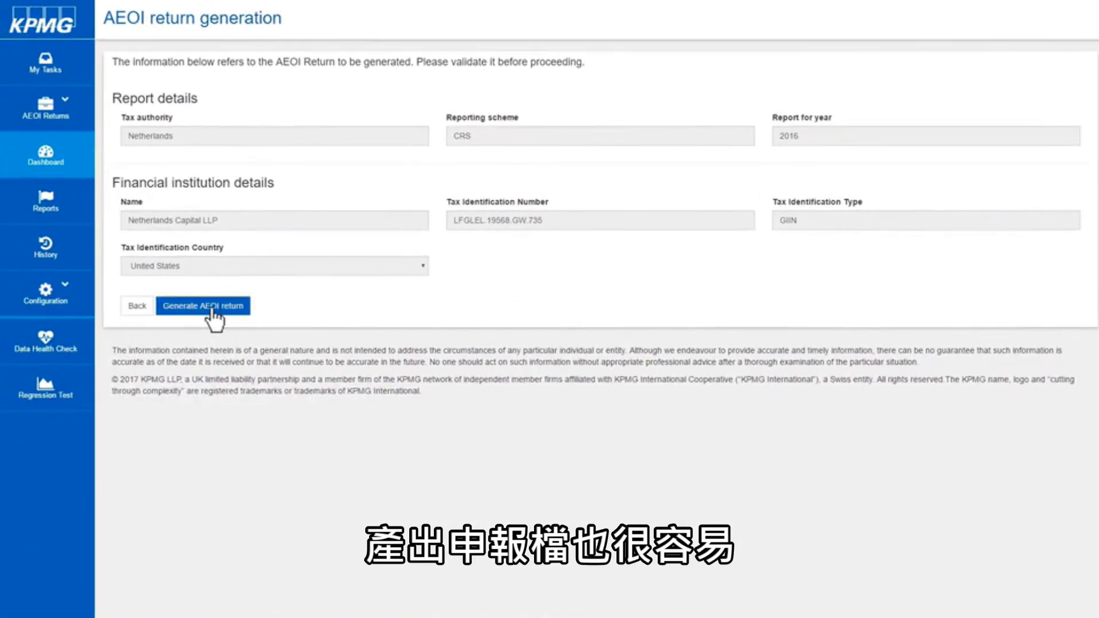
Step: Generate the Netherlands Capital LLP AEOI return and proceed to source-data validation
click(201, 308)
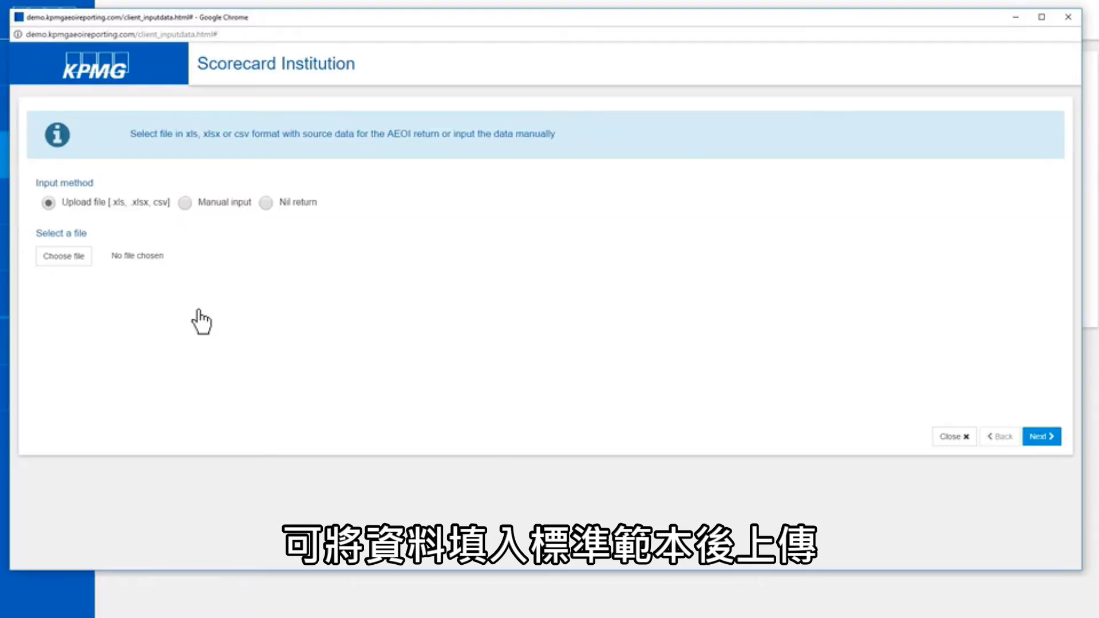
click(1039, 439)
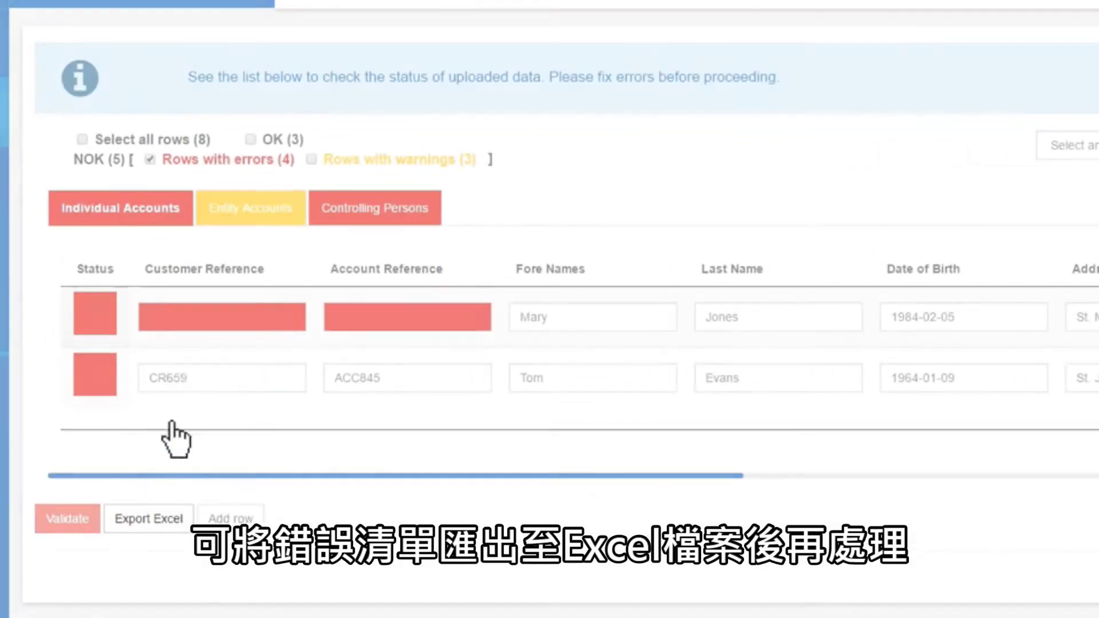
Step: Fill in the missing Customer Reference and correct the Tax ID Number format, revalidating after each fix
click(199, 316)
text(123)
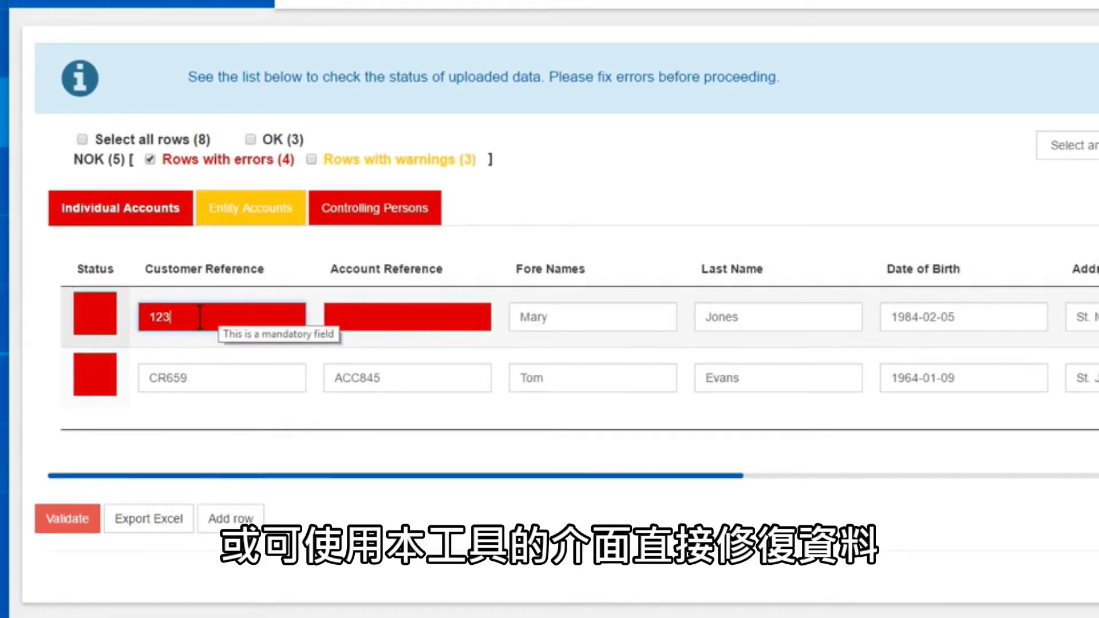
click(75, 521)
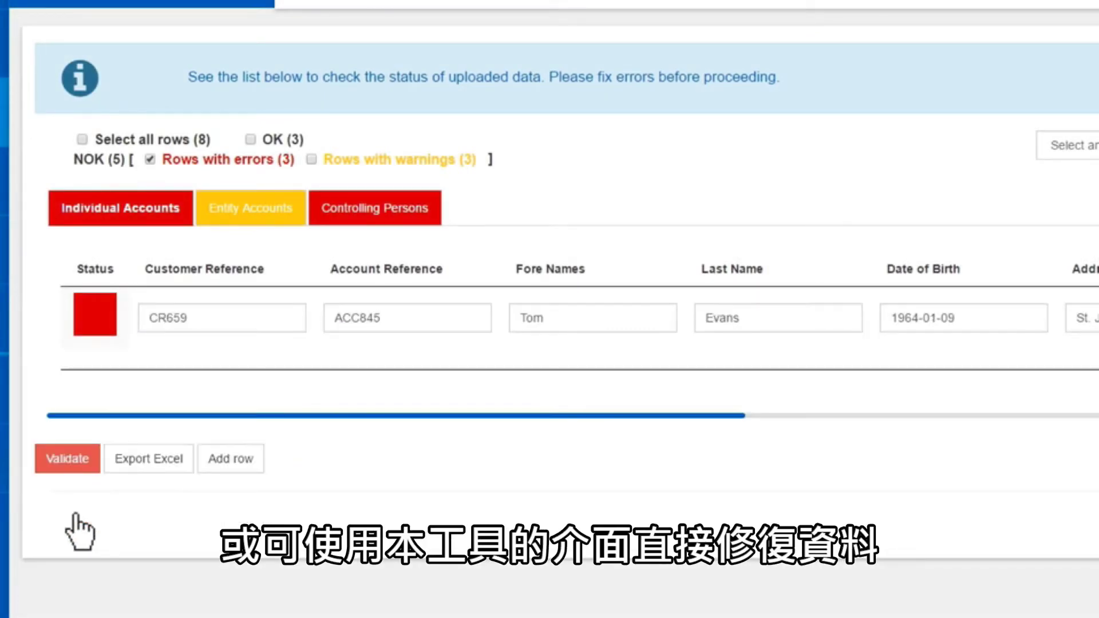
drag(396, 406, 787, 359)
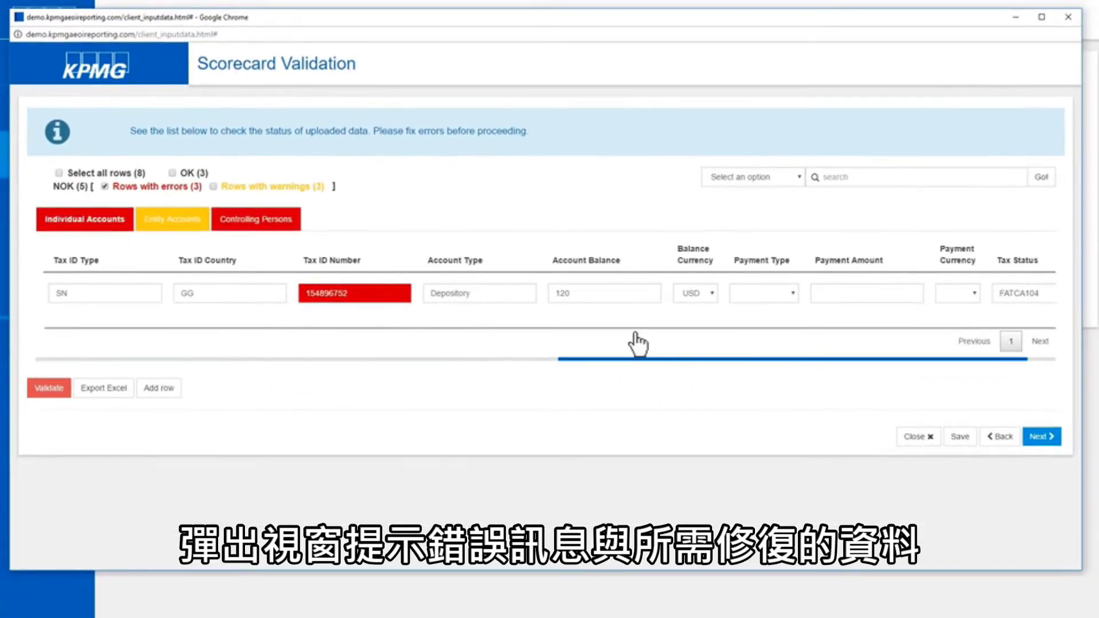
mouse_move(355, 293)
drag(350, 293, 305, 293)
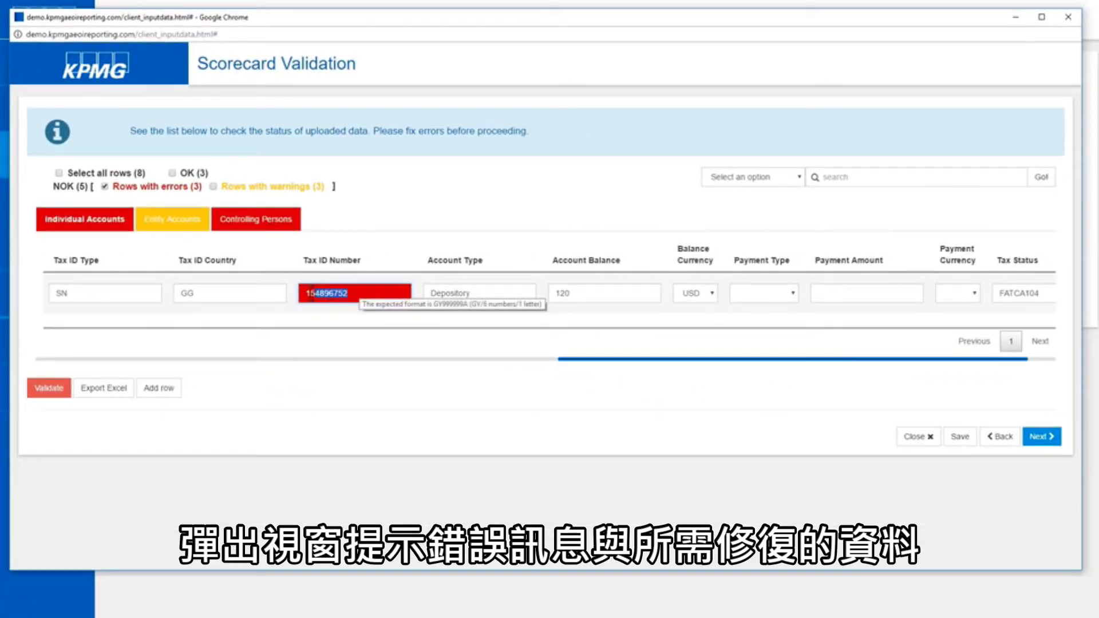
text(GY123456A)
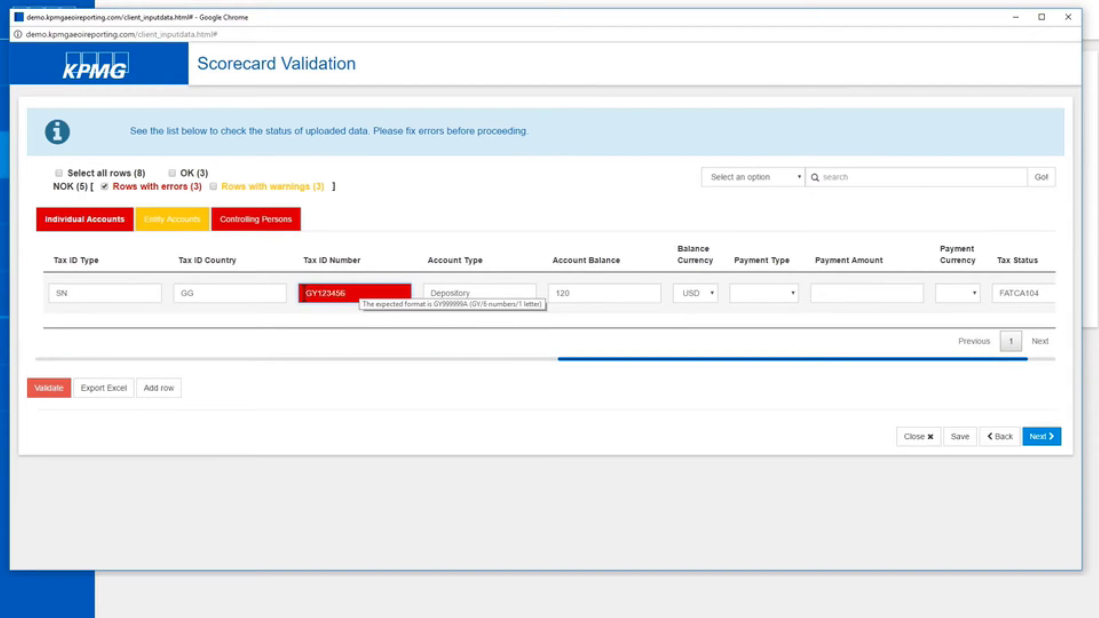
click(49, 390)
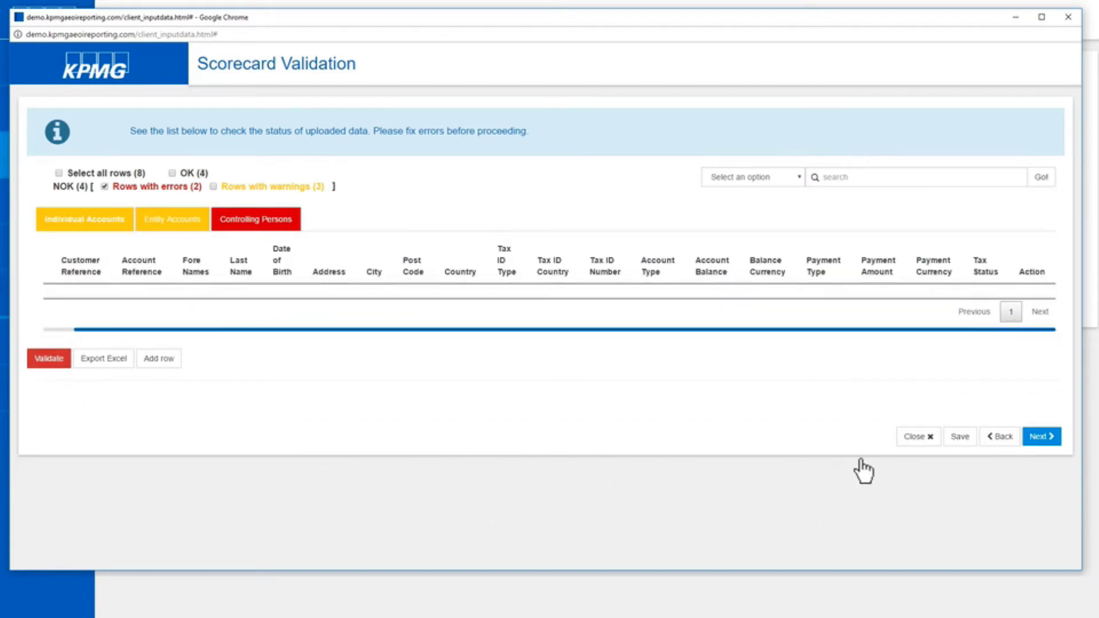
Step: Generate the return files and submit the AEOI return for authorization via Request Approval
click(1041, 437)
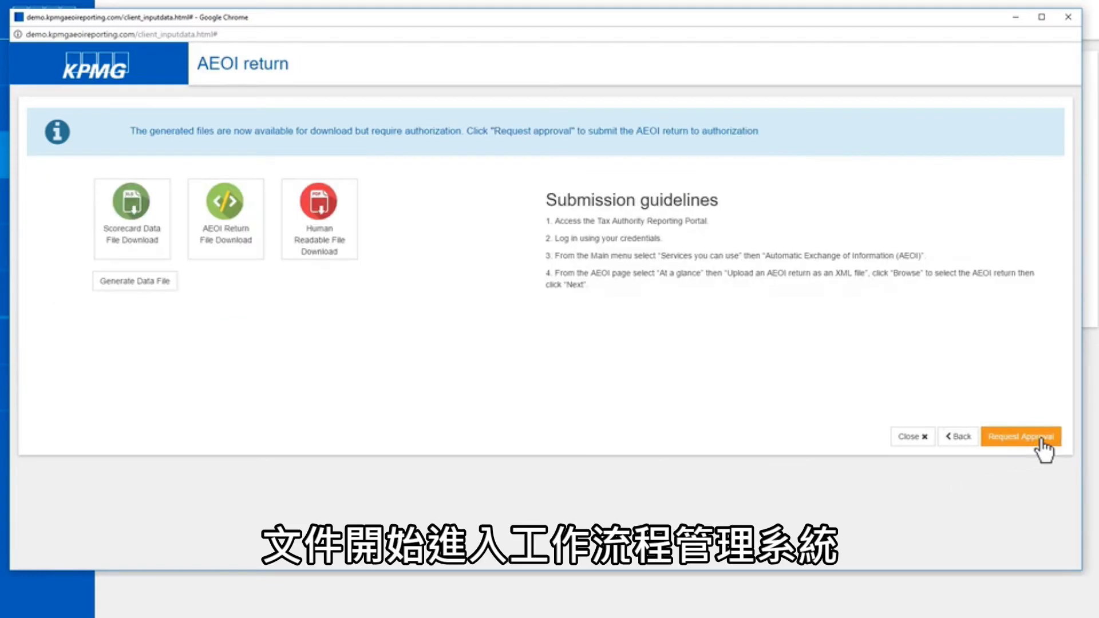
click(1041, 439)
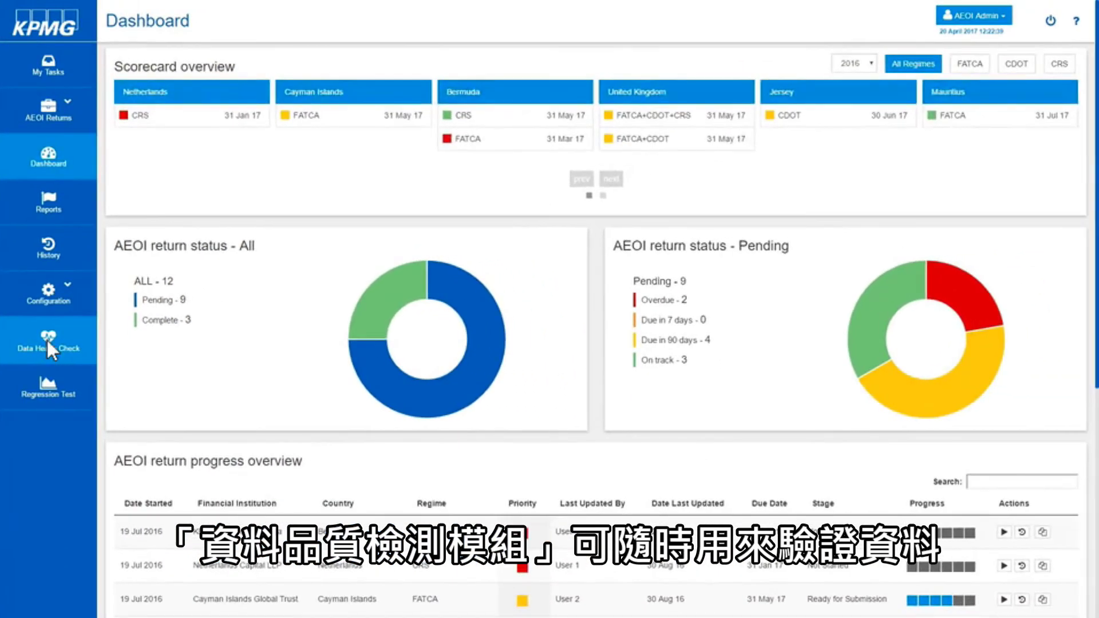
Step: Set the Data Health Check to period 2016, Cayman Islands, CRS regime and FI name Test FI
click(49, 338)
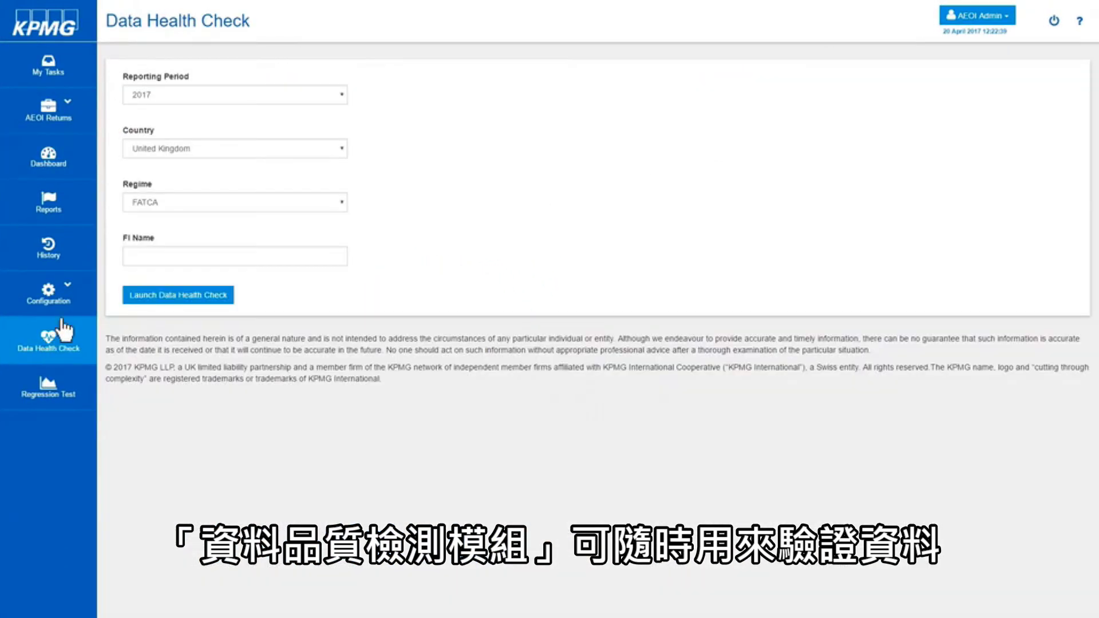
click(197, 95)
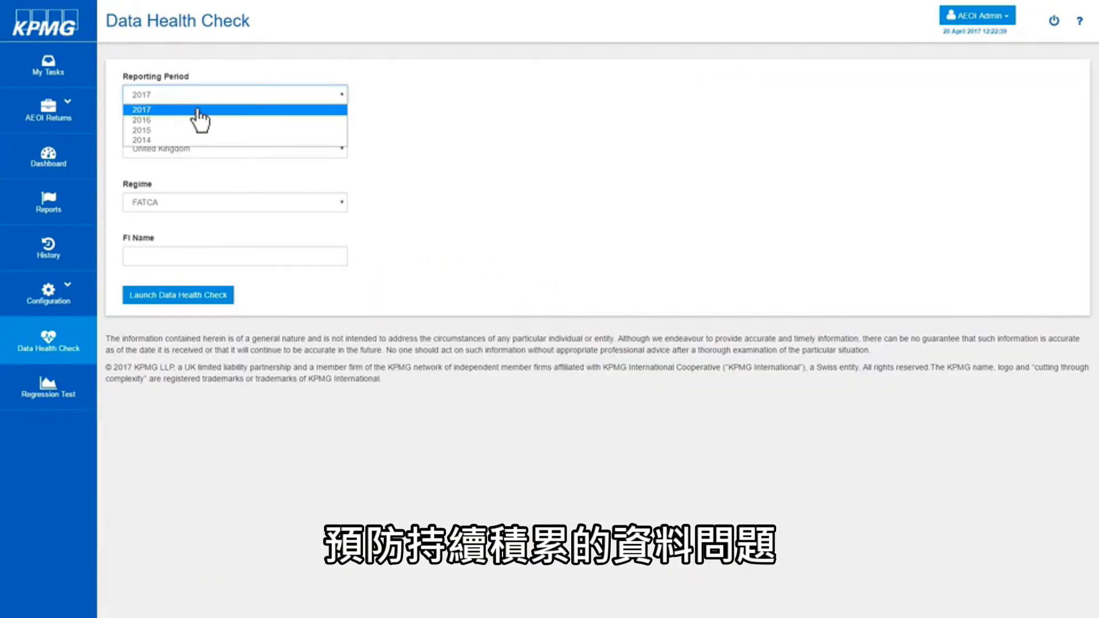
click(199, 121)
click(196, 151)
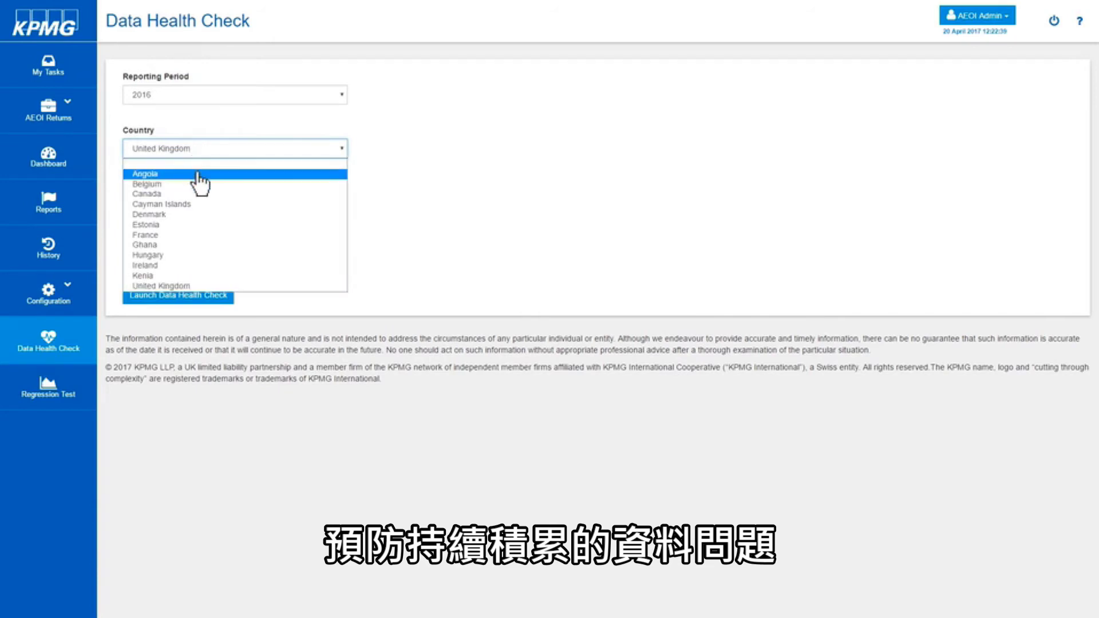
click(198, 205)
click(197, 203)
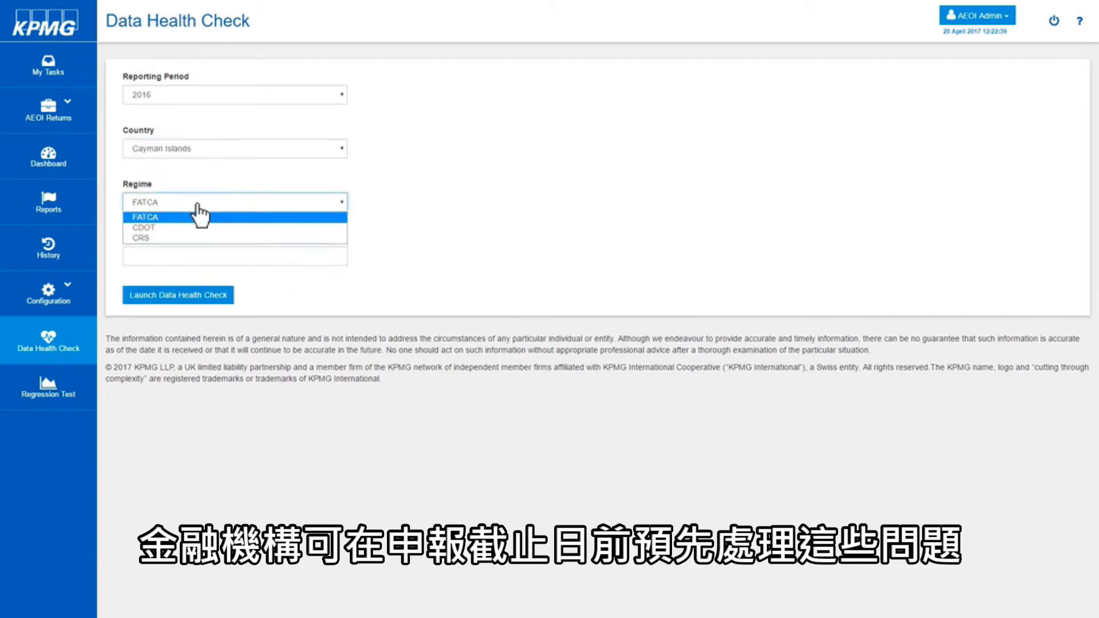
click(198, 241)
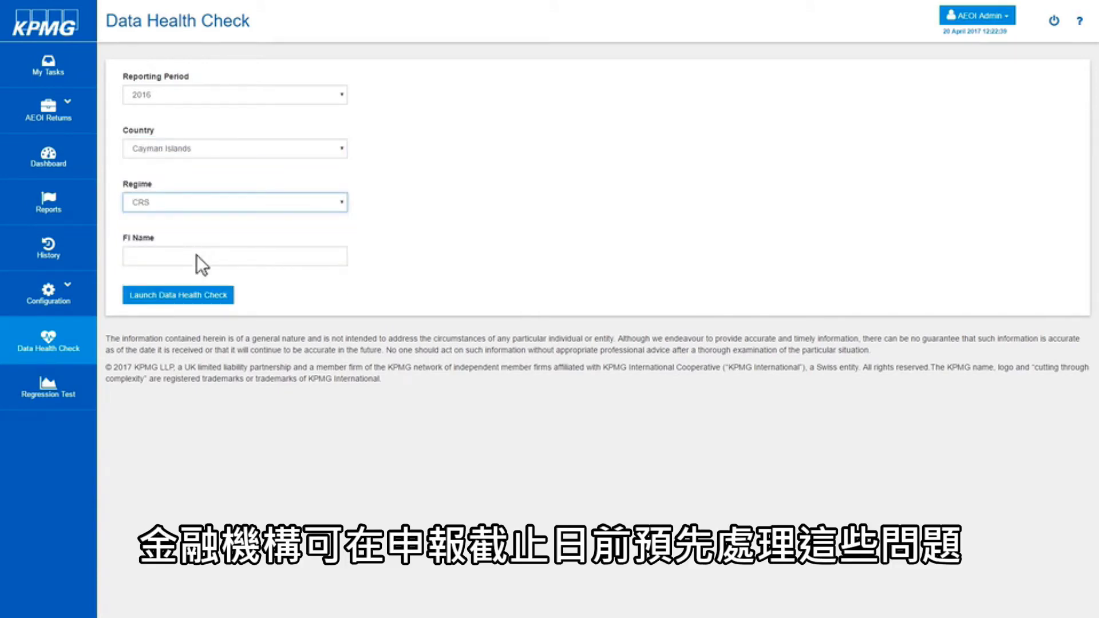
click(195, 256)
text(Test F)
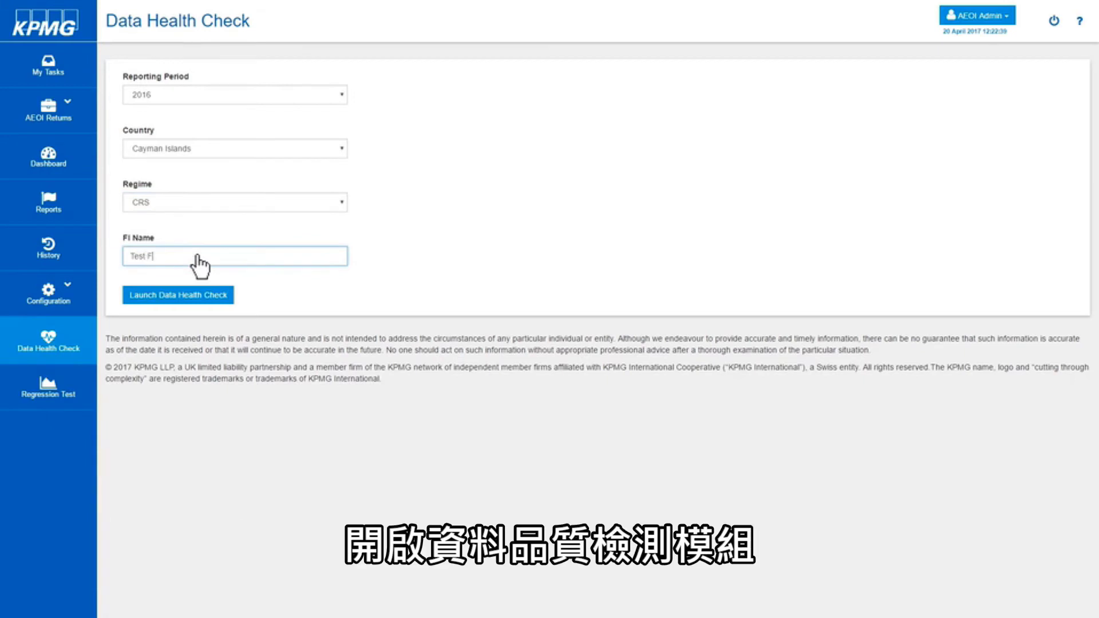
text(I)
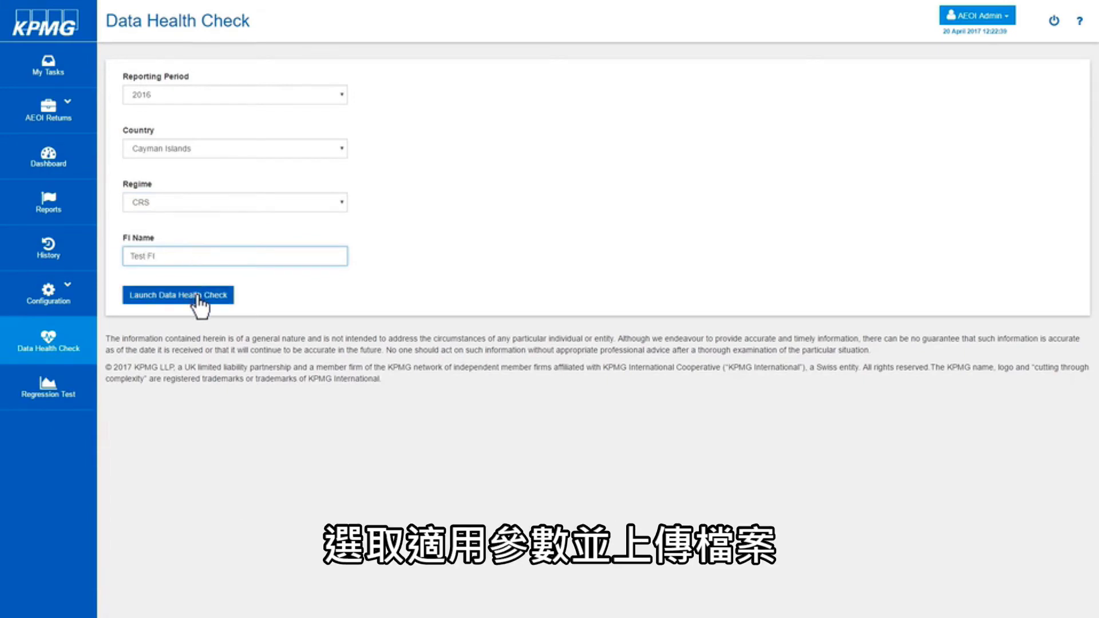
Step: Launch the Data Health Check and proceed to validating its data
click(196, 296)
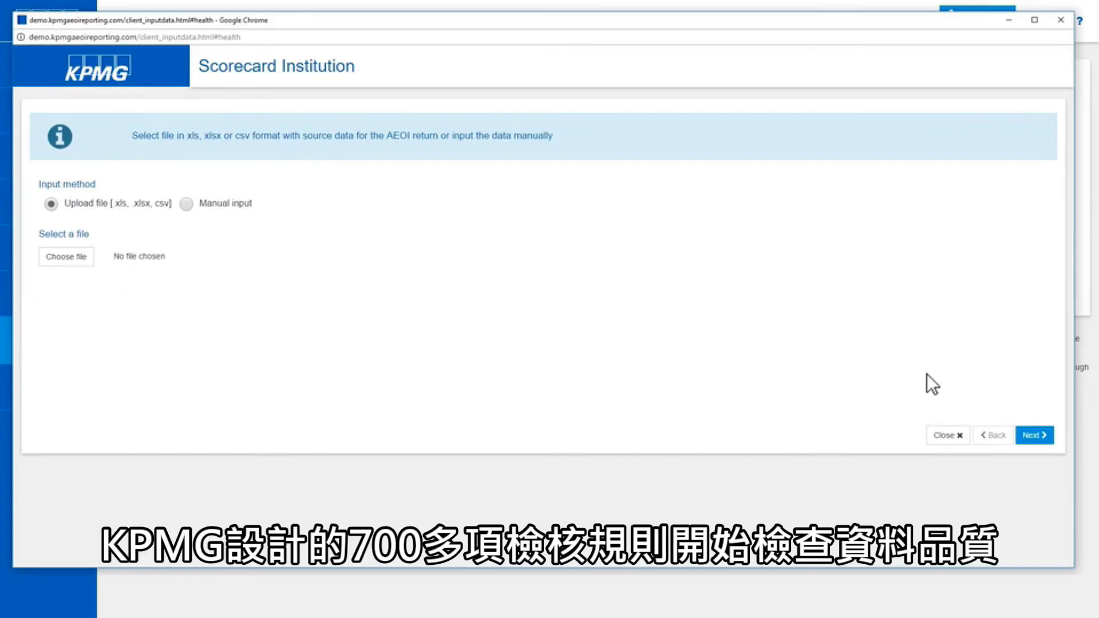
click(1034, 435)
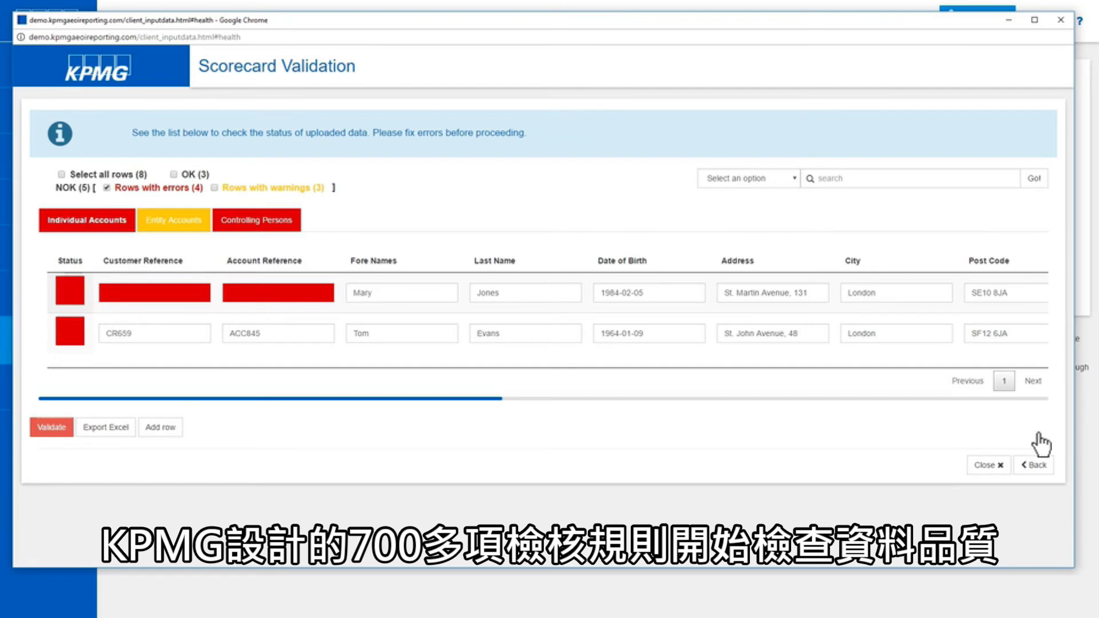
Step: Close the Scorecard Validation popup to return to the dashboard
click(985, 469)
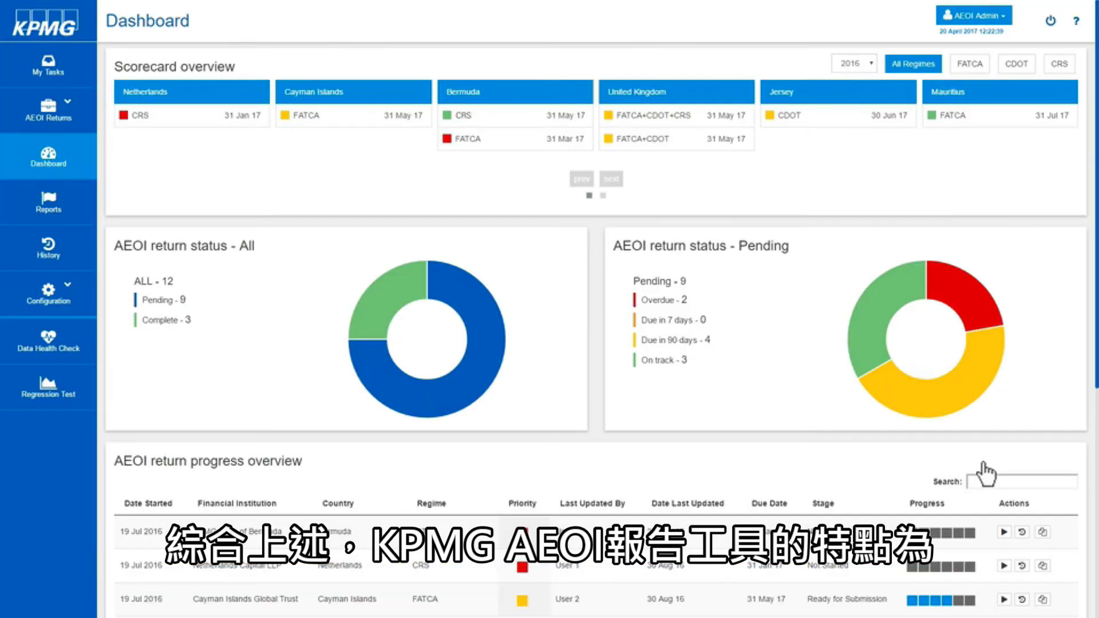